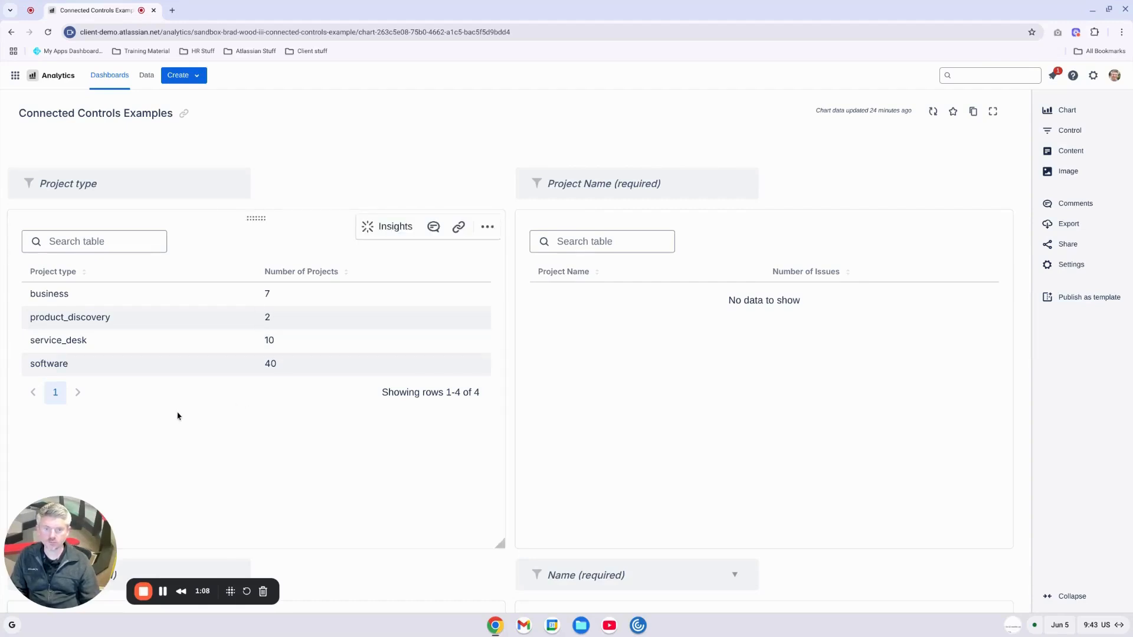
- Filter the dashboard to the product_discovery project type and the Product Discovery project name
click(99, 189)
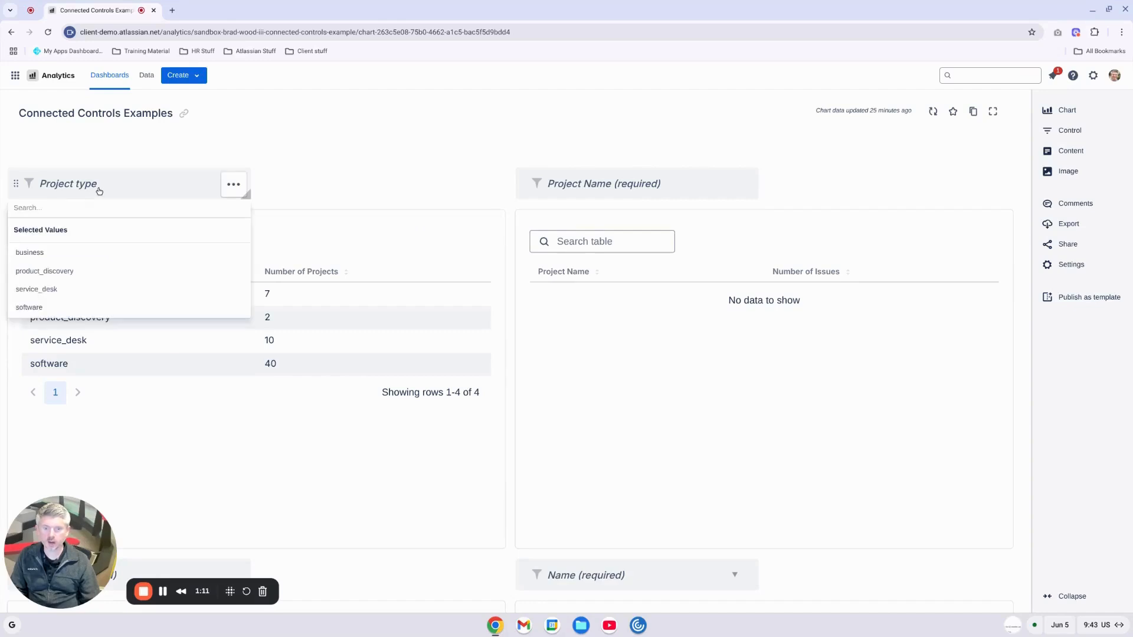
click(108, 272)
click(504, 144)
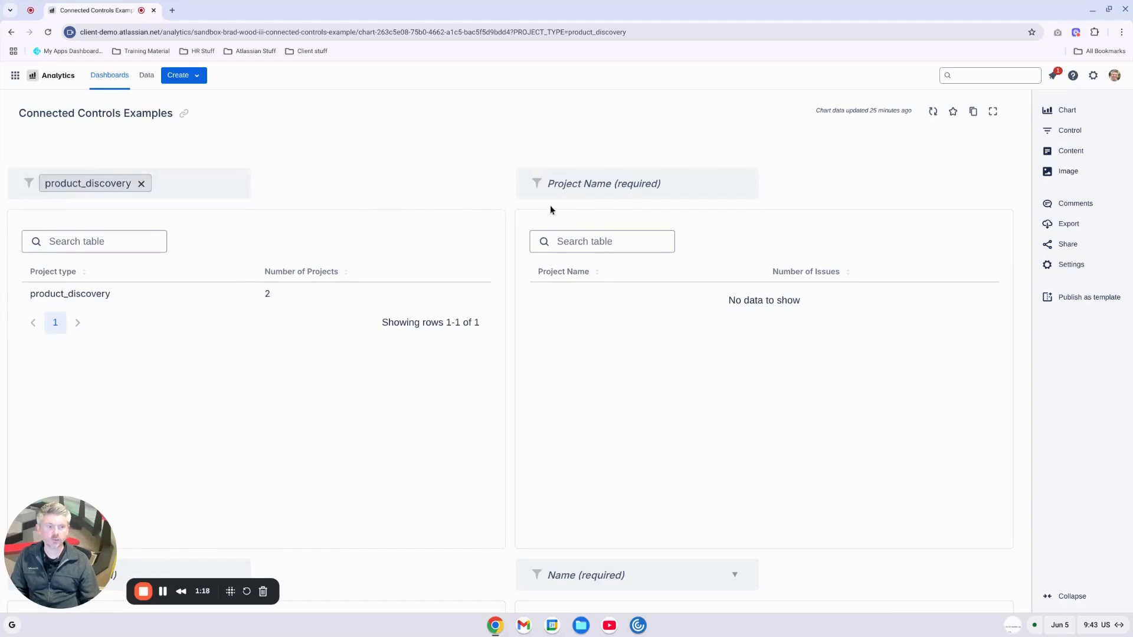
click(589, 189)
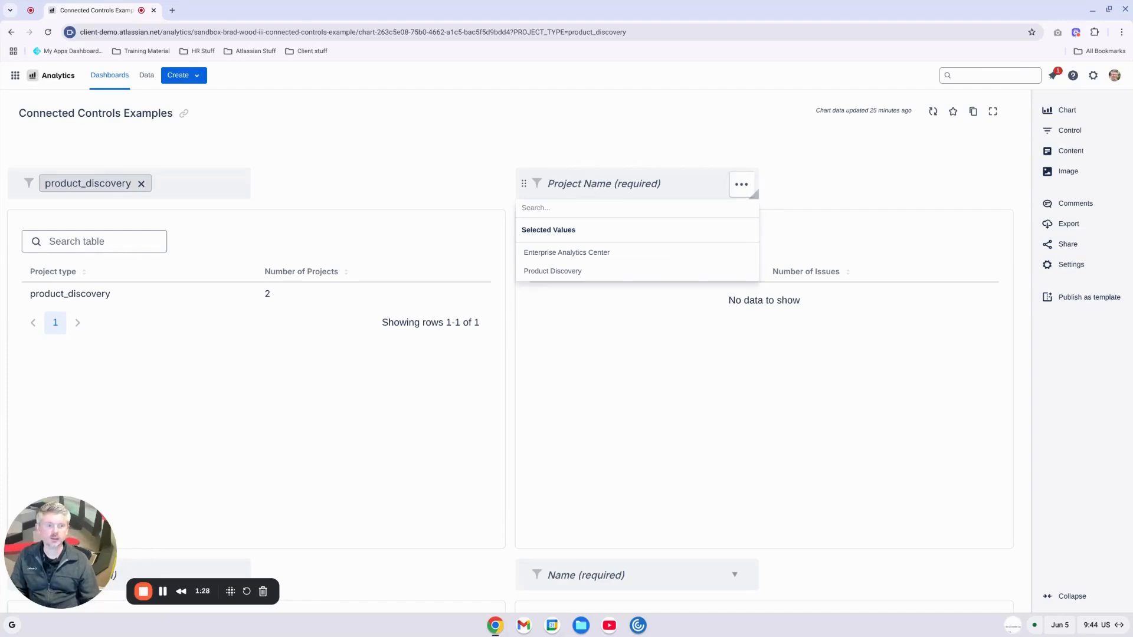
click(557, 271)
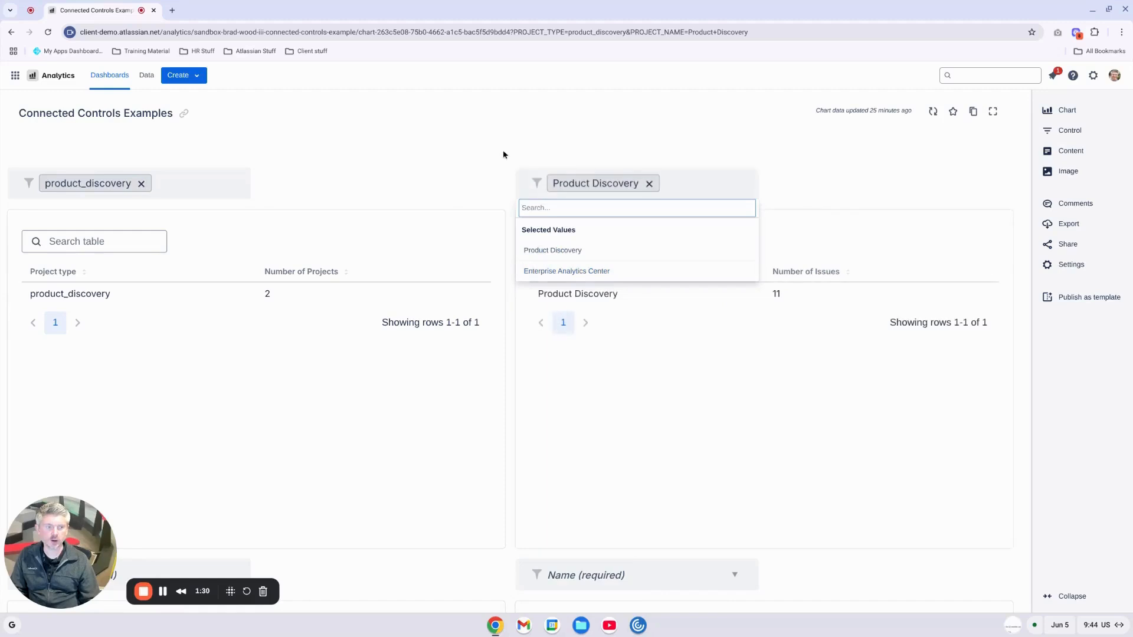
click(504, 152)
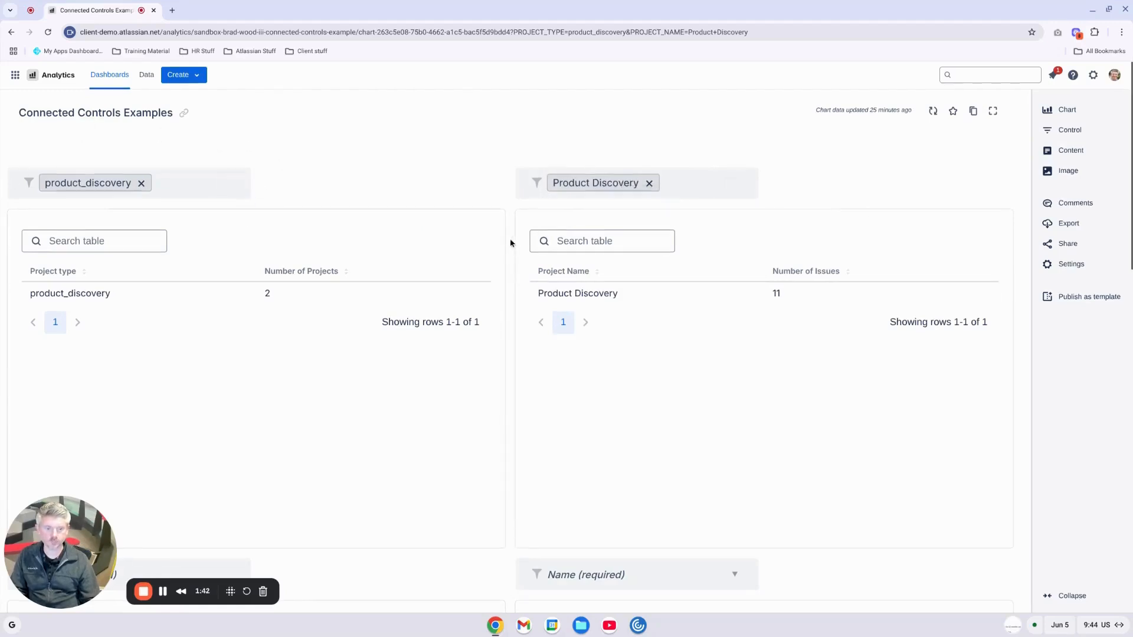
- Set the Issues by Team control to Webinar Demo Team and choose the last listed member for Issues by Team Member
scroll(511, 243, down, 7)
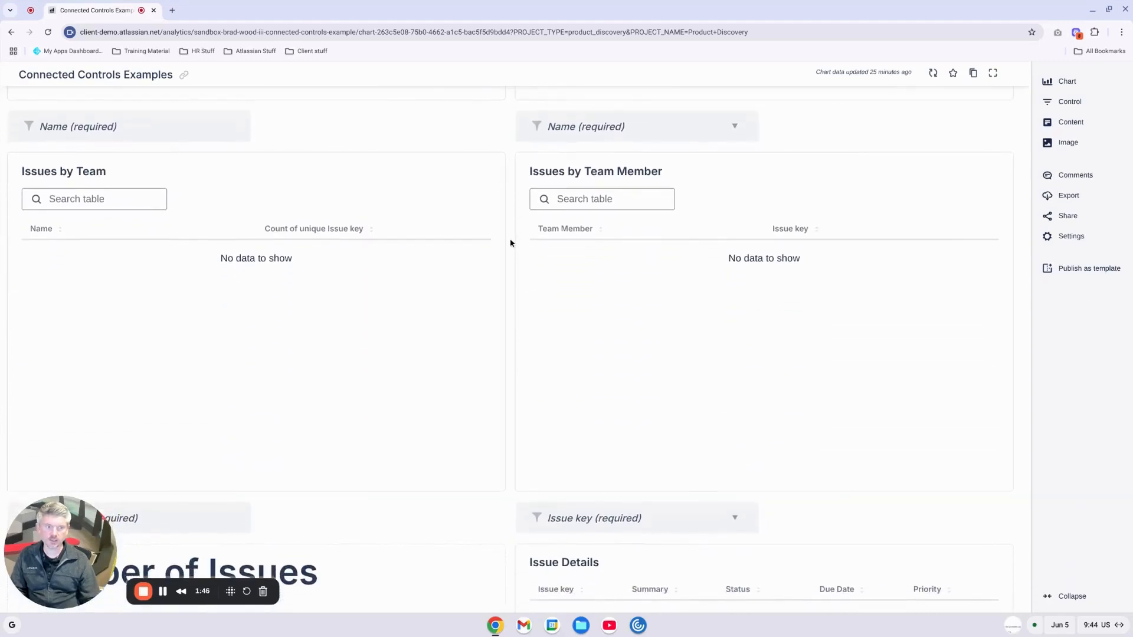
click(80, 130)
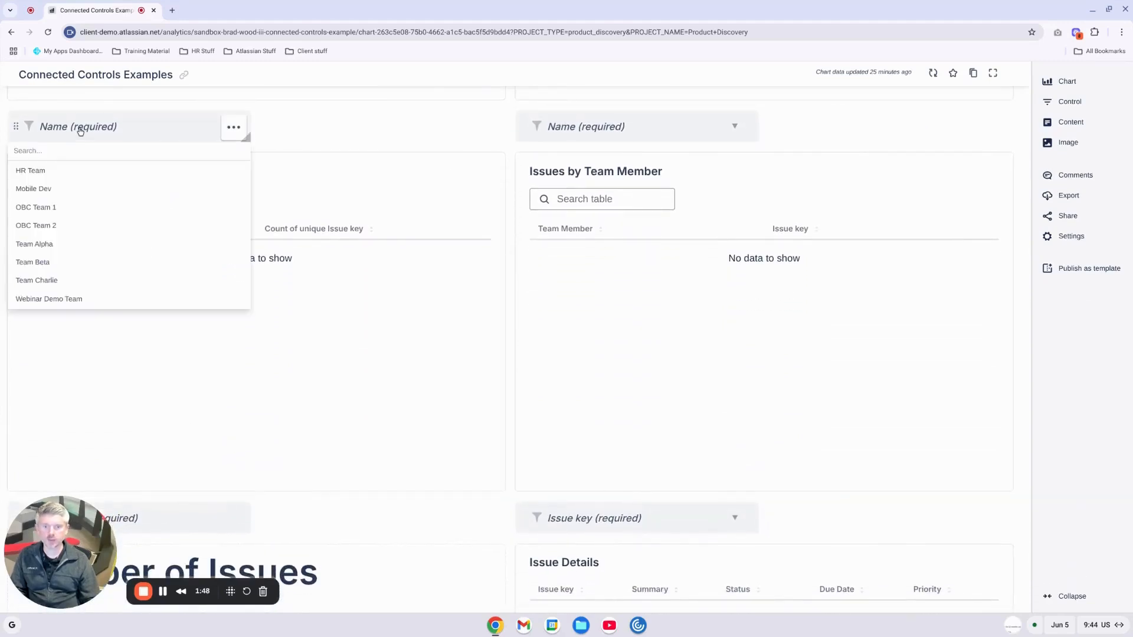
click(88, 299)
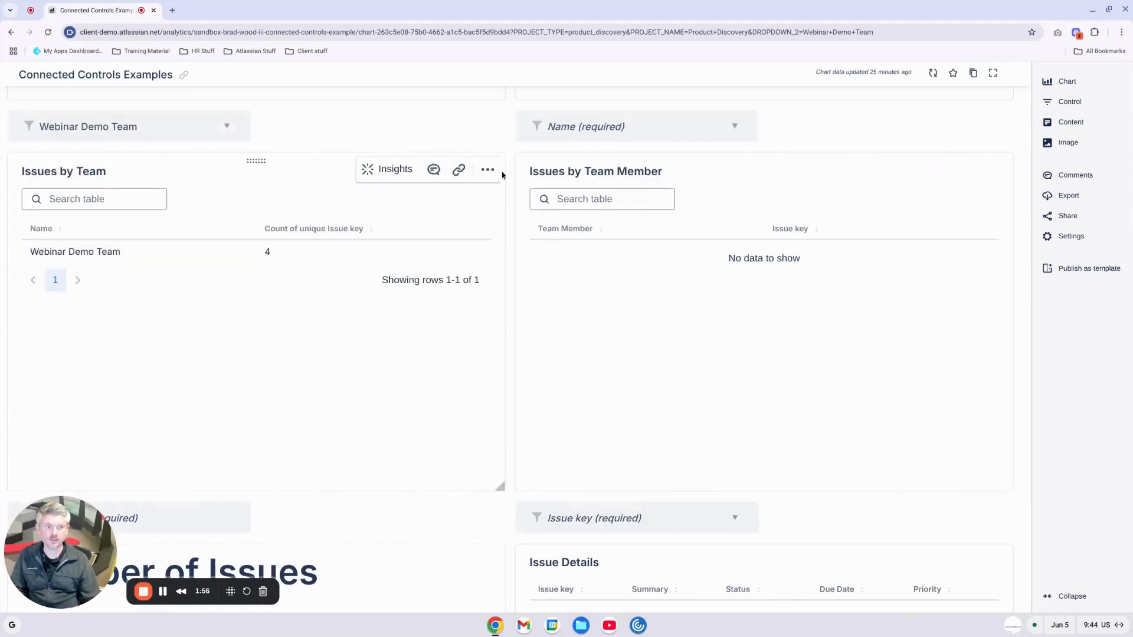
click(592, 128)
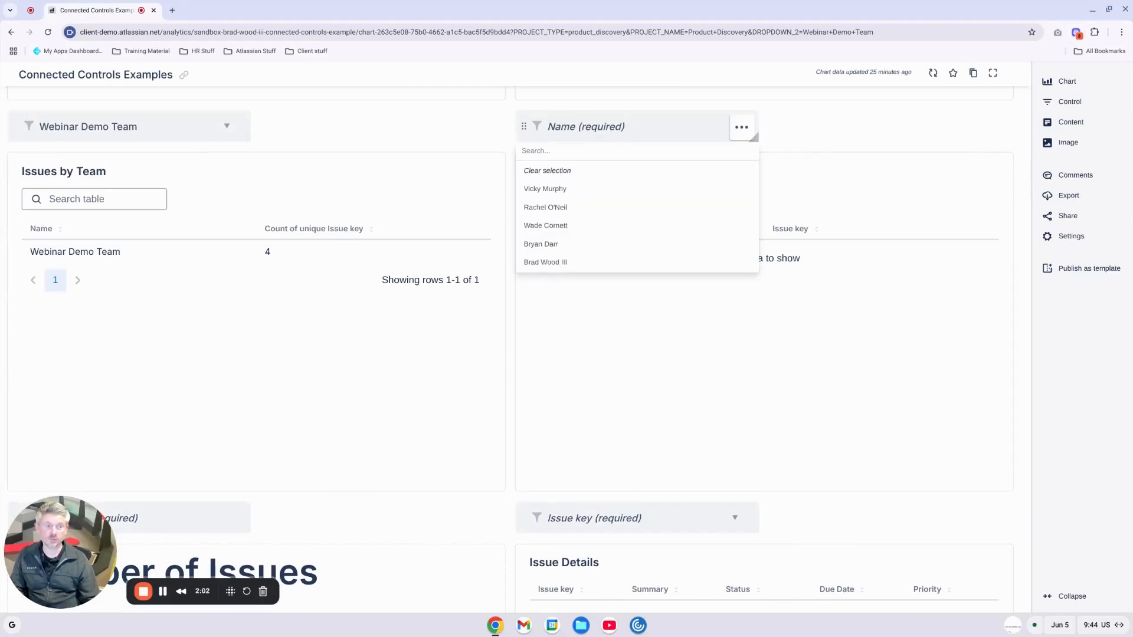
click(557, 263)
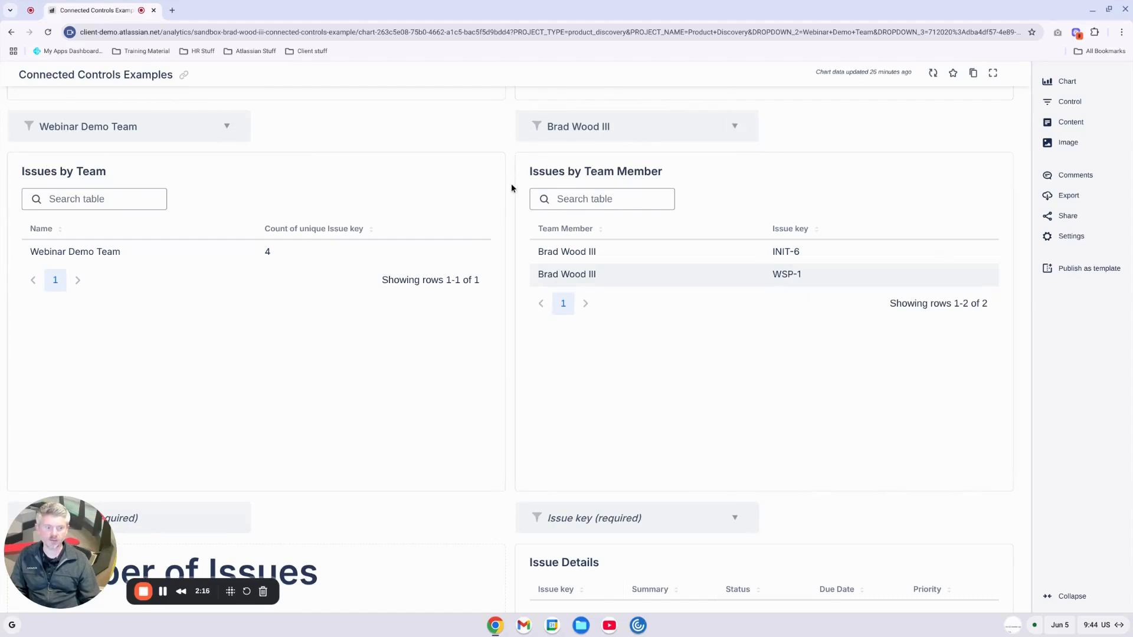
- Set the Issue type control above the Number of Issues chart to Initiative
scroll(512, 187, down, 2)
scroll(511, 188, down, 6)
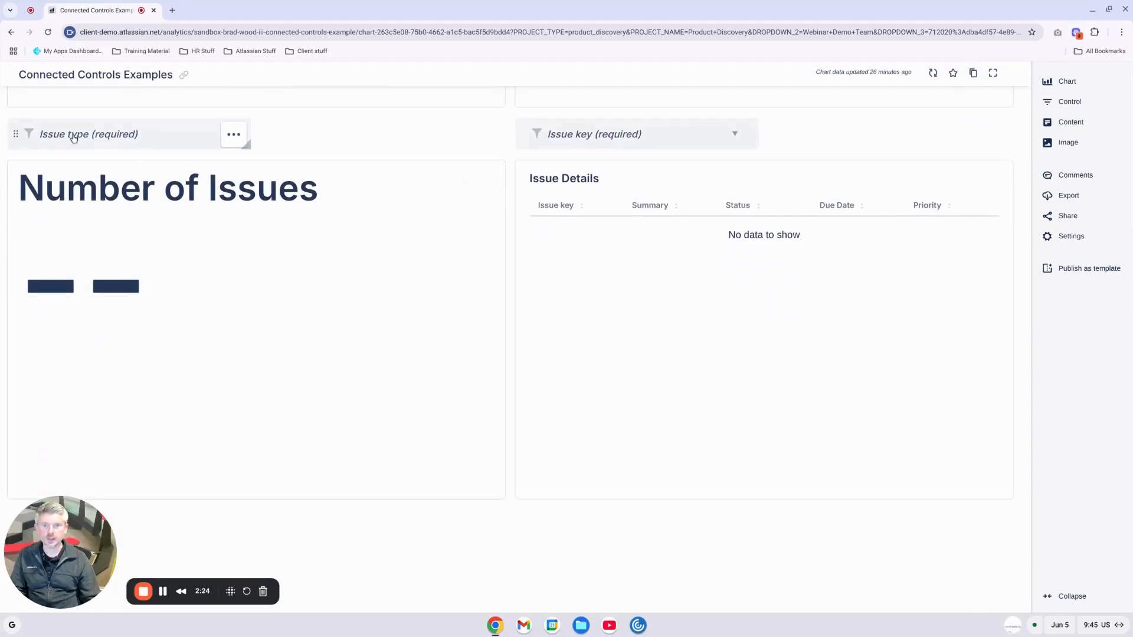
click(135, 140)
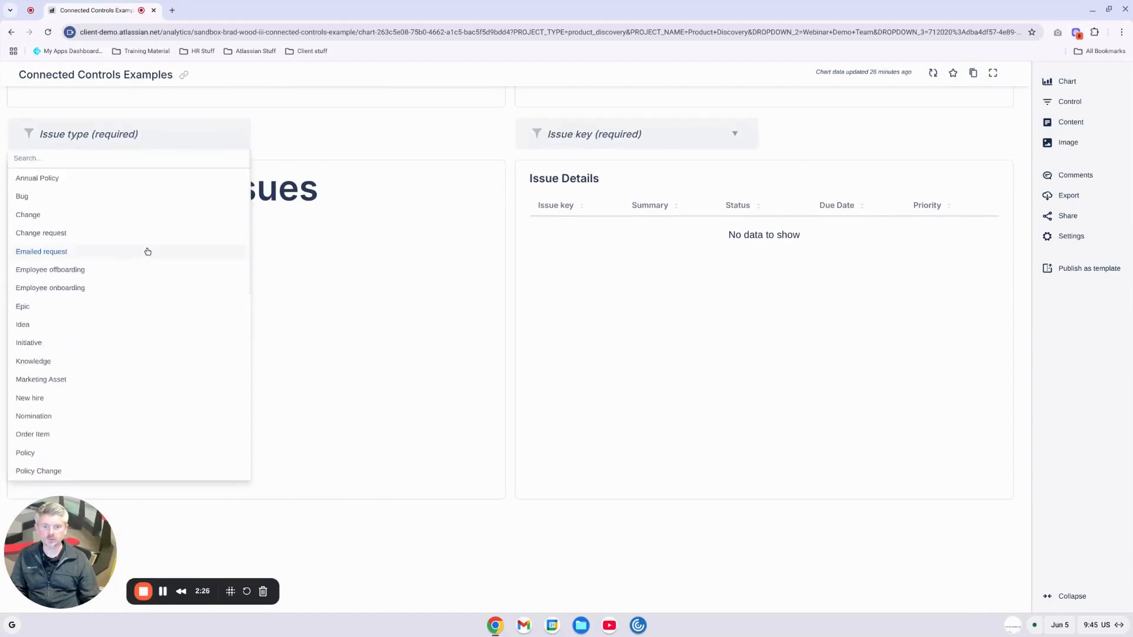
scroll(146, 251, down, 2)
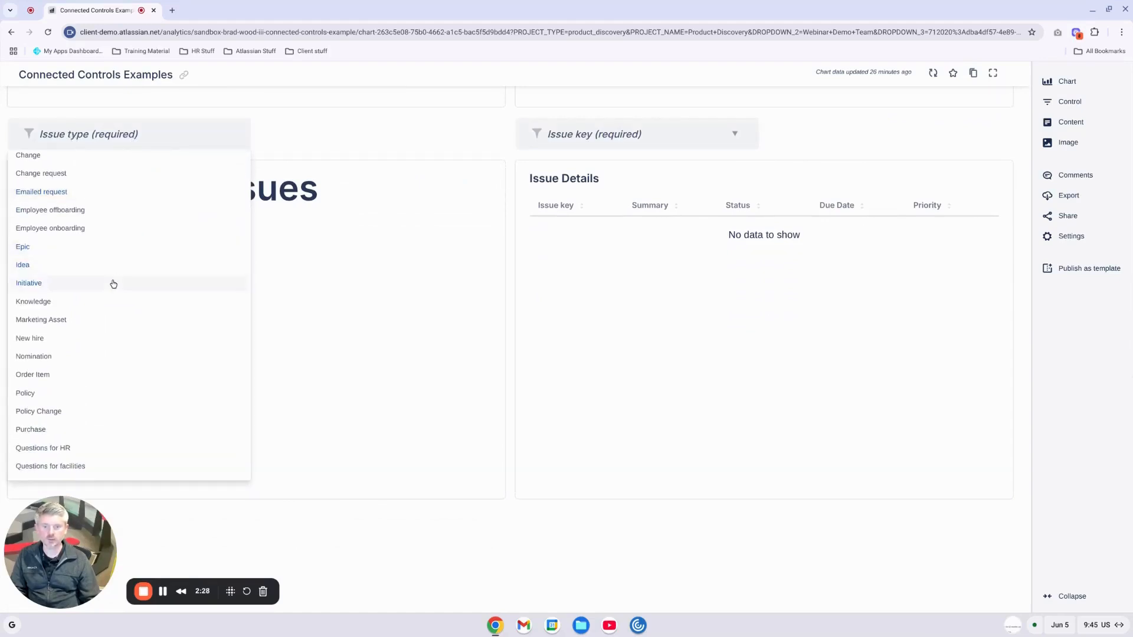
click(112, 283)
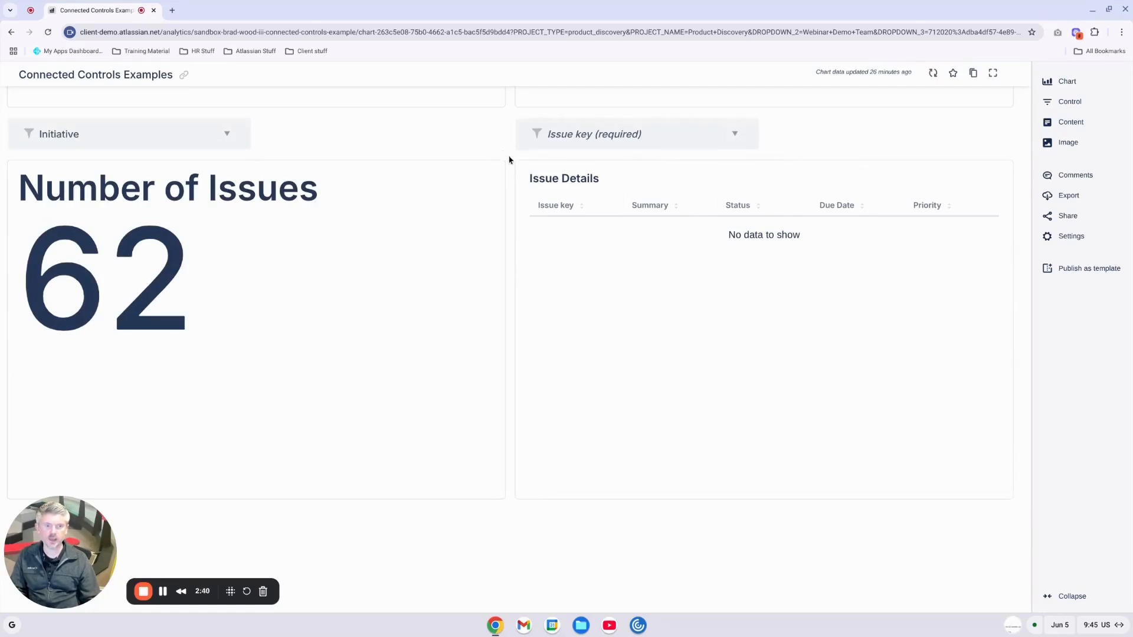
- Set the Issue key control to INIT-1 to show that issue's details
click(586, 138)
scroll(599, 230, down, 3)
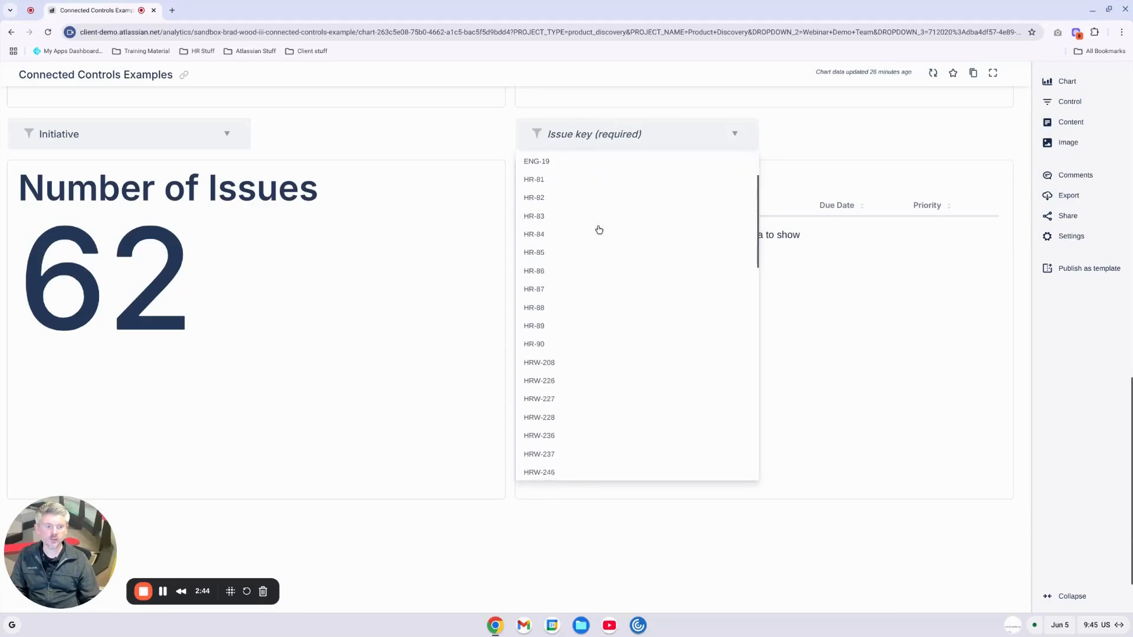
scroll(599, 230, down, 4)
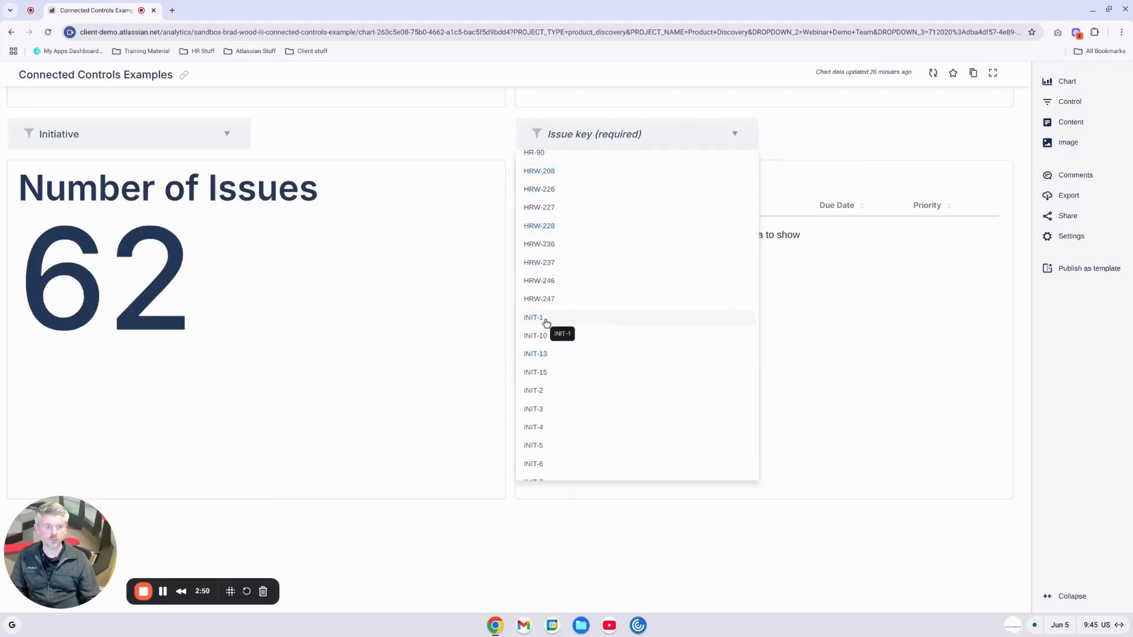
click(546, 323)
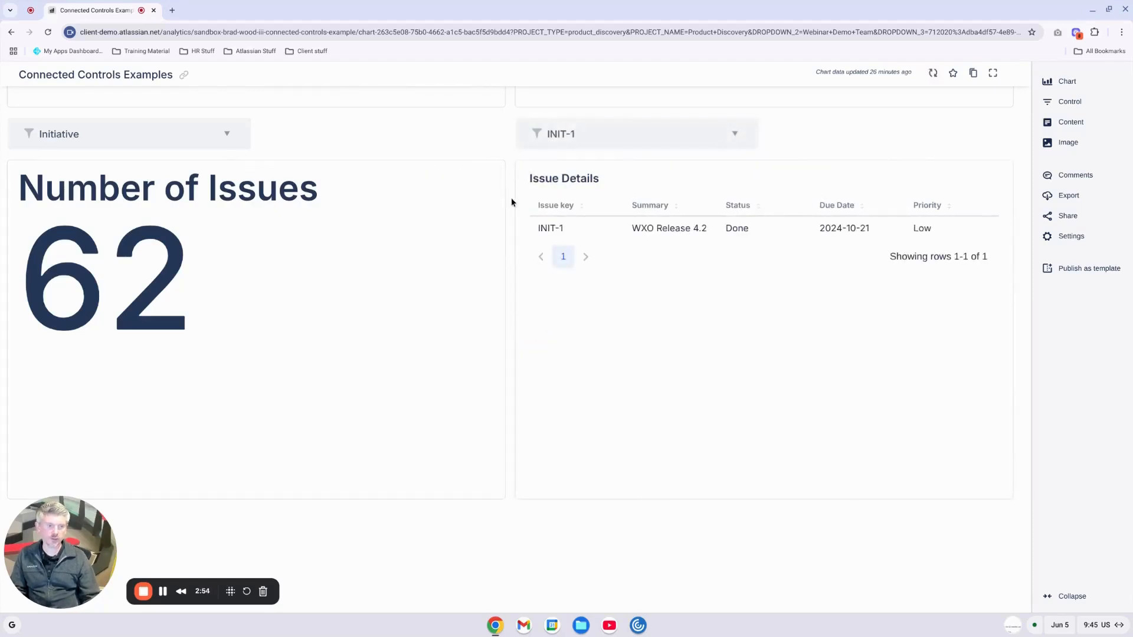
mouse_move(635, 194)
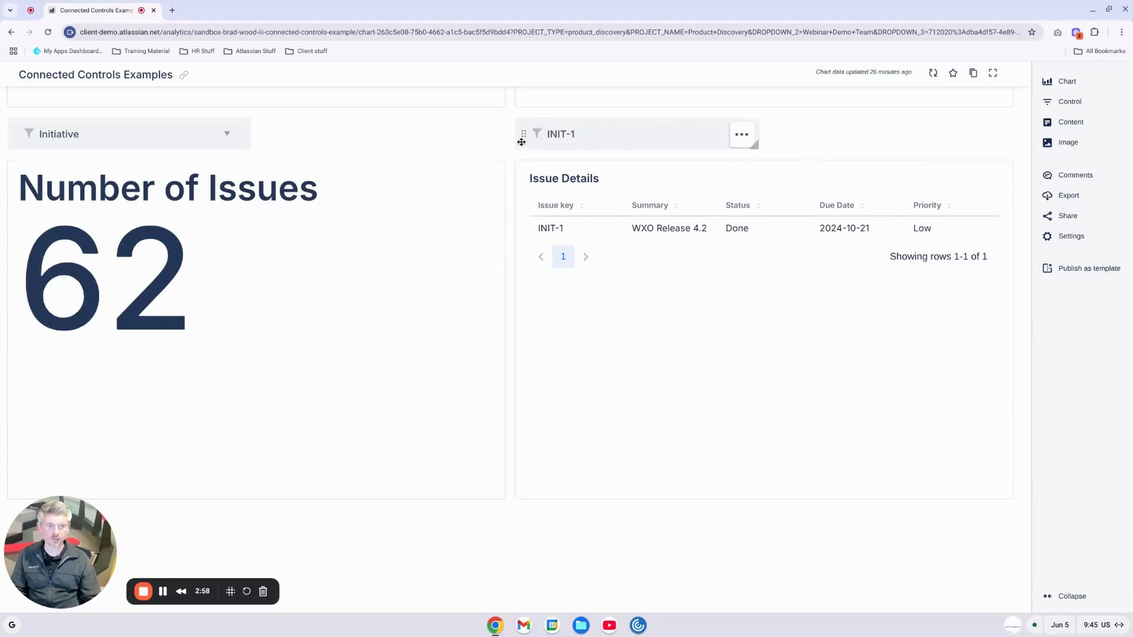
mouse_move(490, 178)
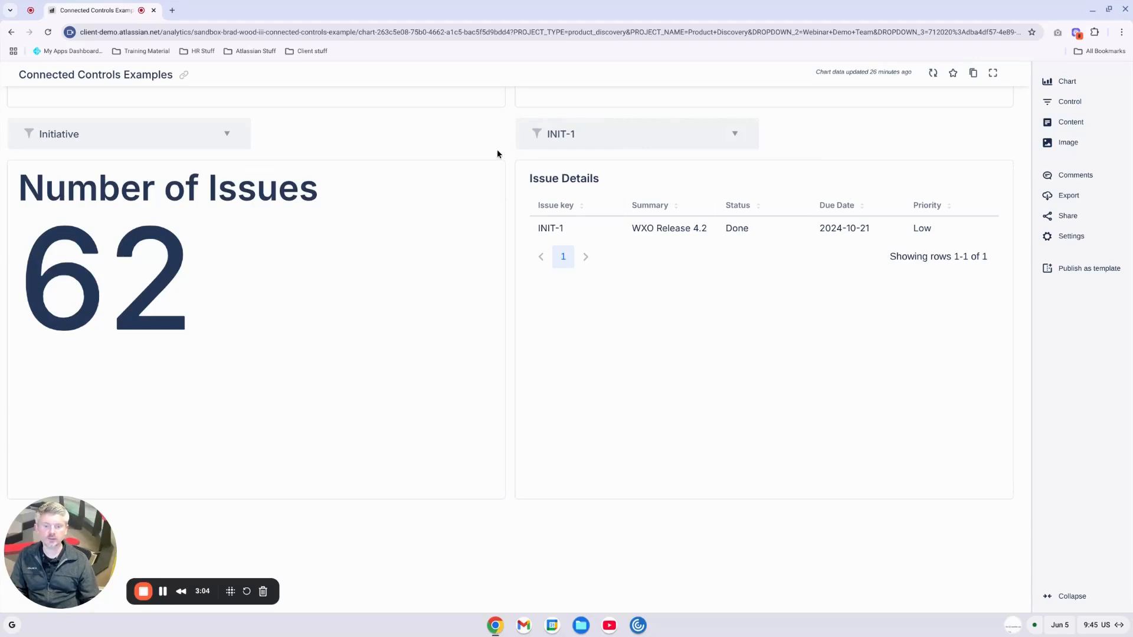
click(1074, 106)
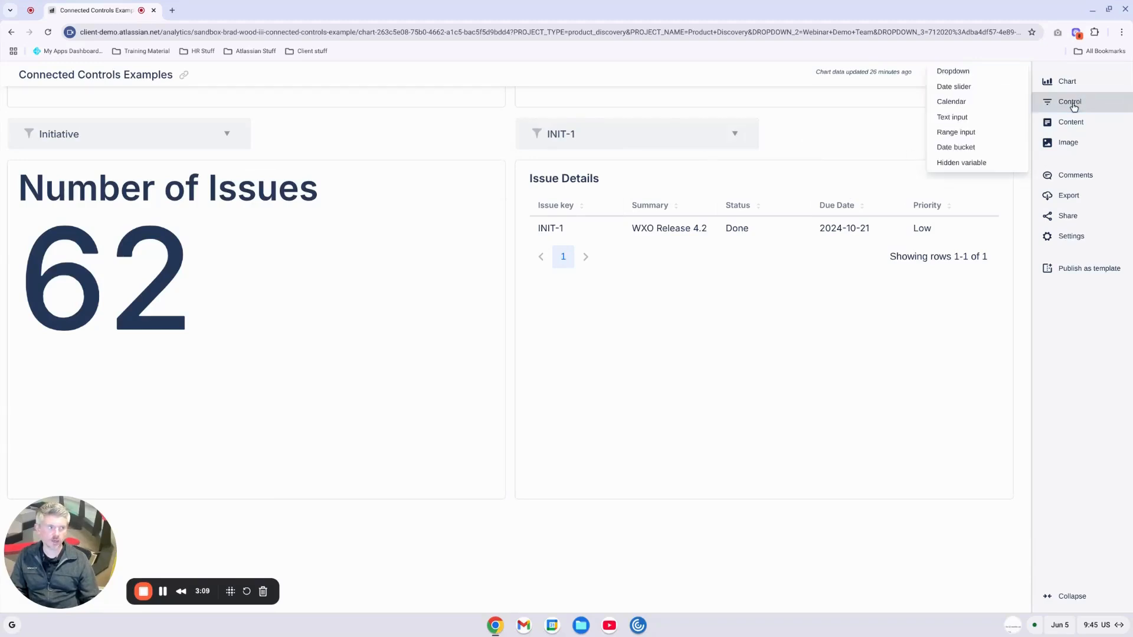
click(968, 79)
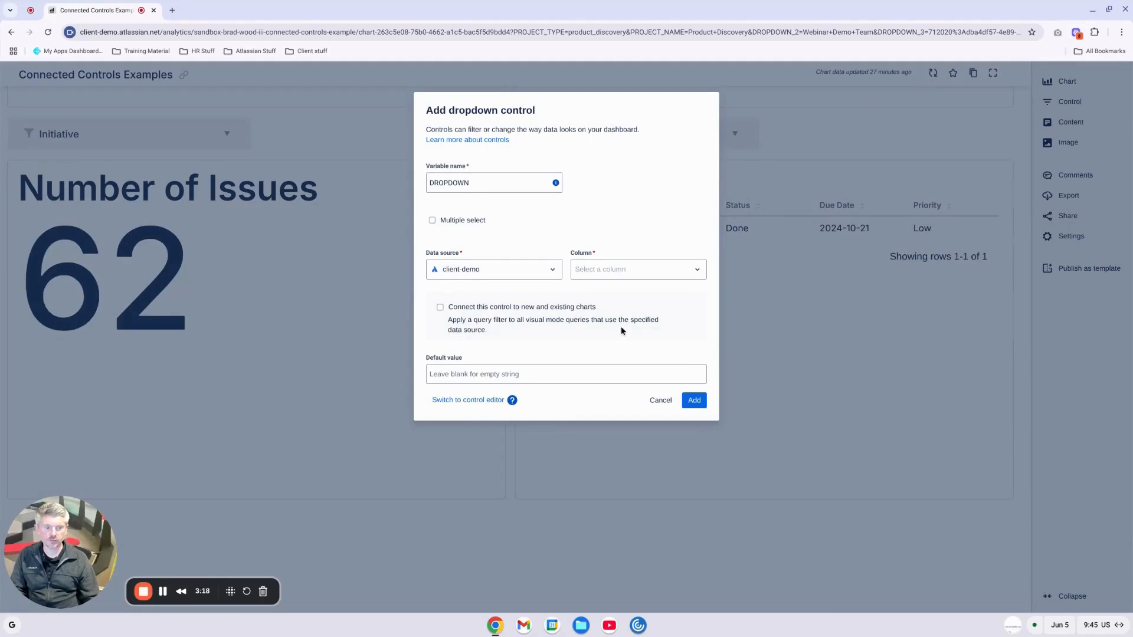
click(464, 402)
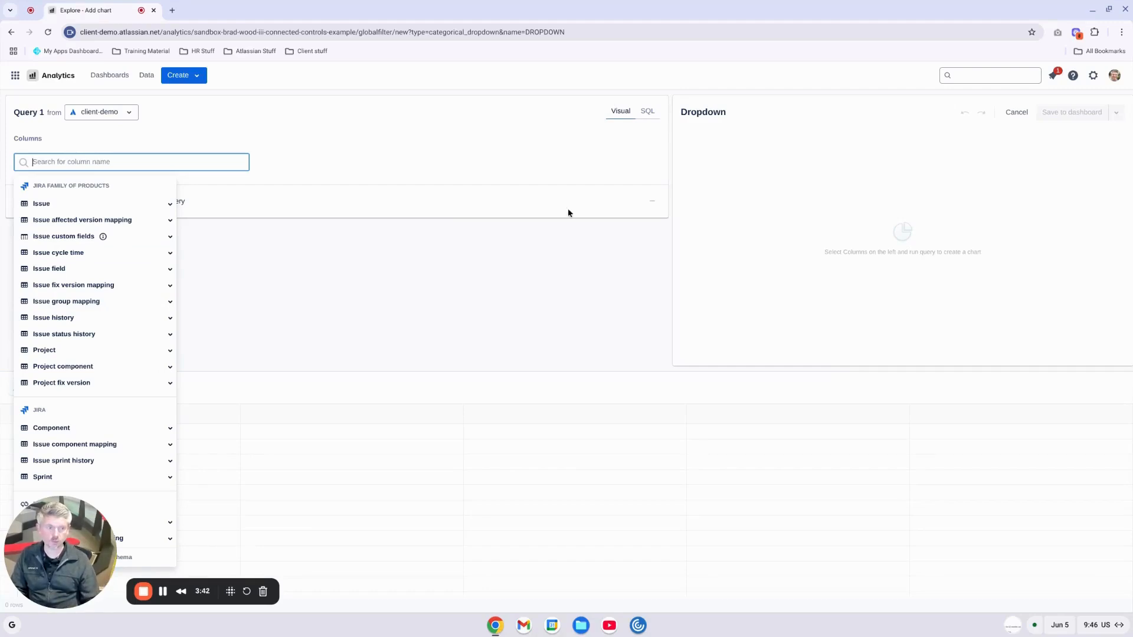
click(574, 251)
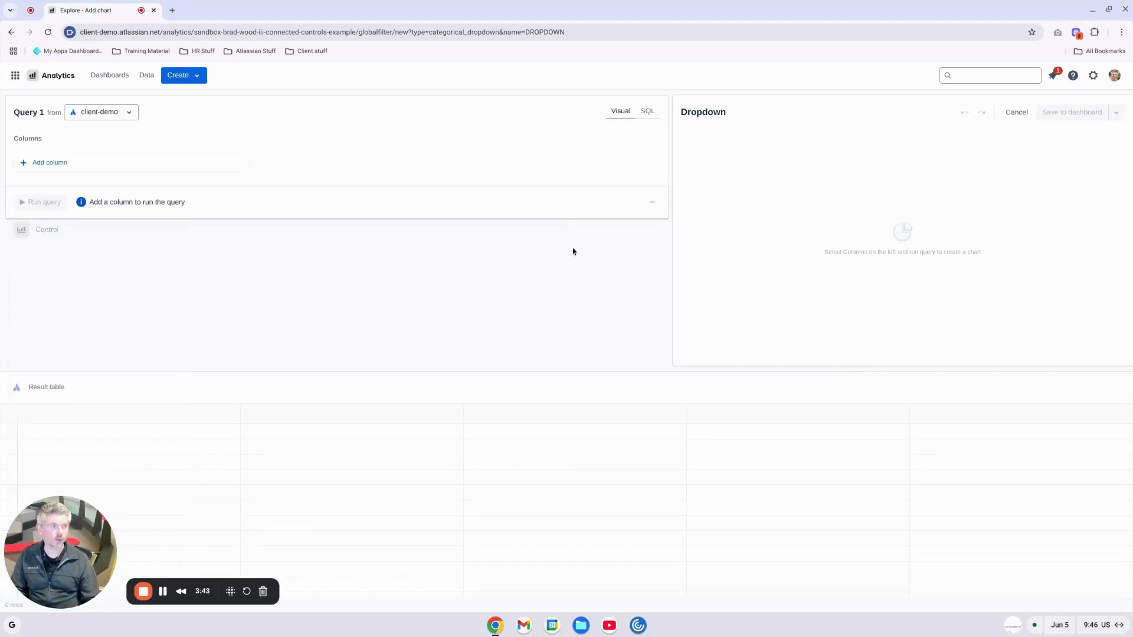
click(1018, 112)
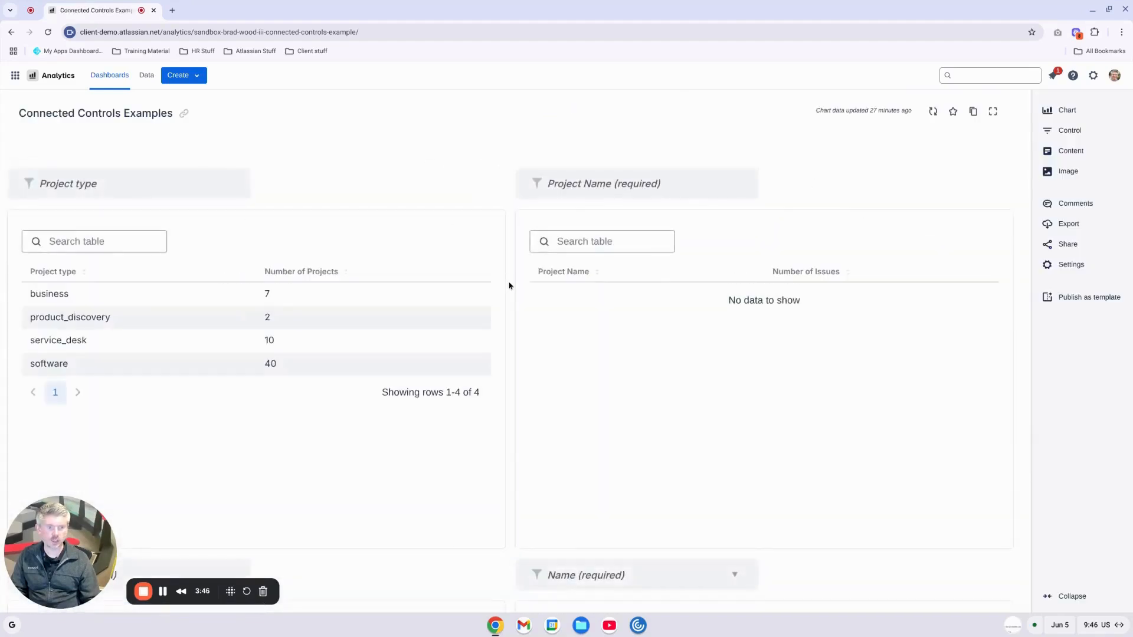
- Open the Issue key control in the control editor, review its query and settings, and save it to the dashboard
scroll(509, 285, down, 7)
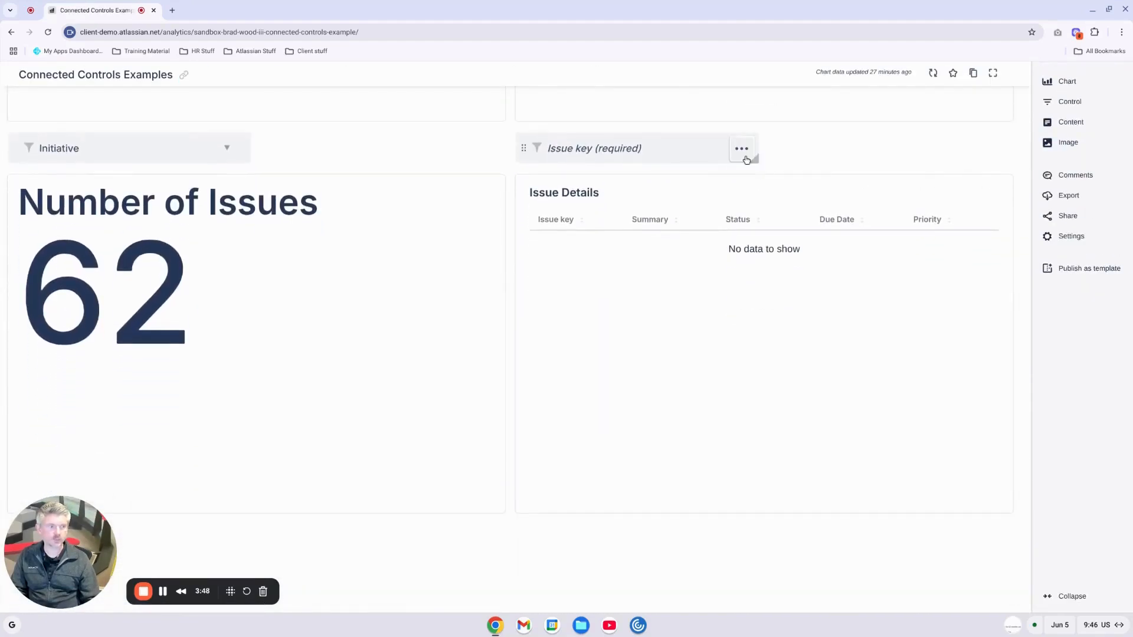
click(743, 154)
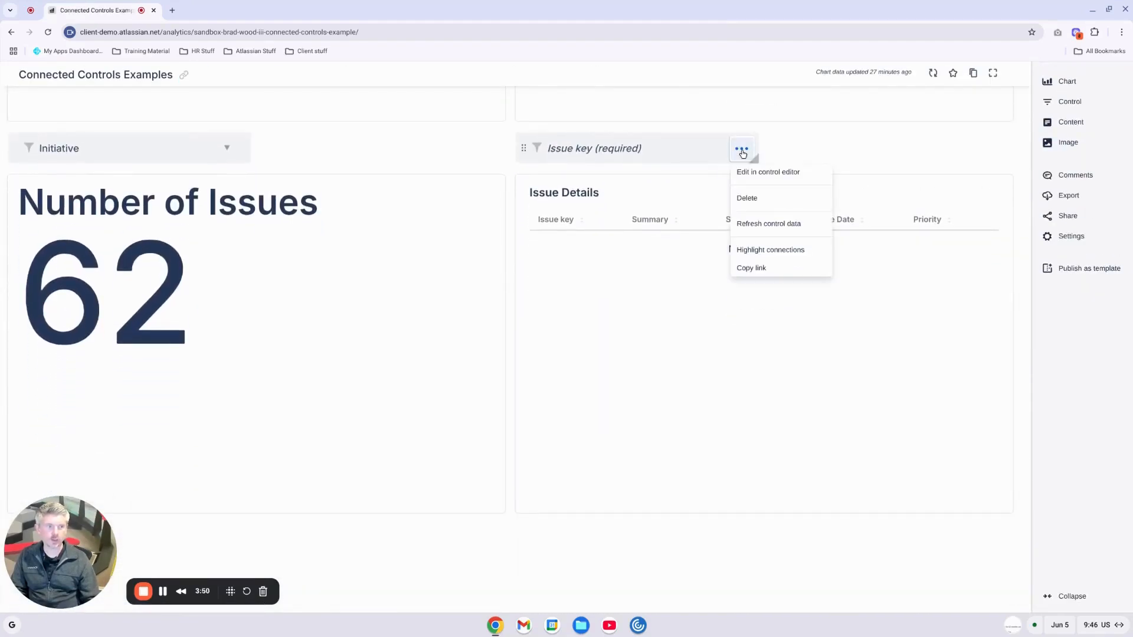
click(769, 177)
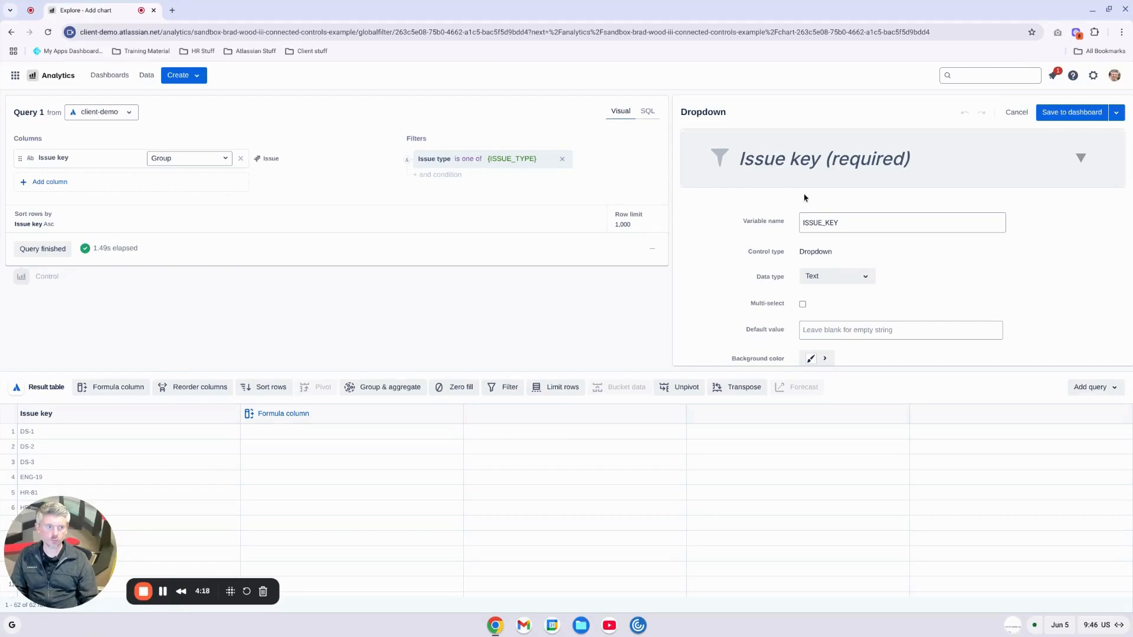
scroll(726, 189, down, 1)
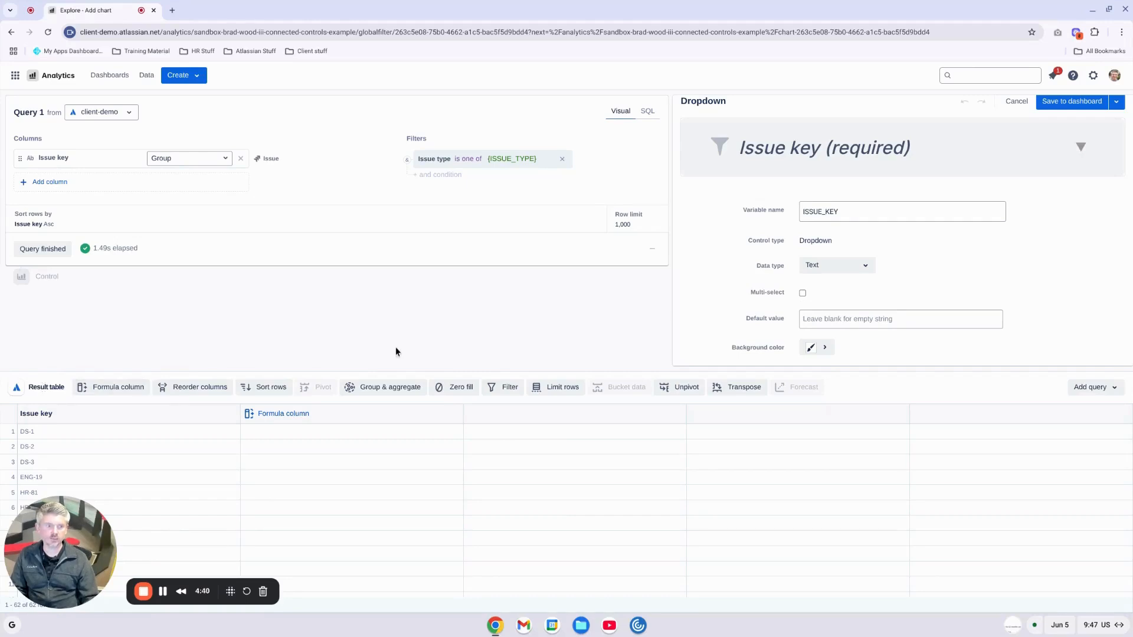
scroll(1038, 294, up, 1)
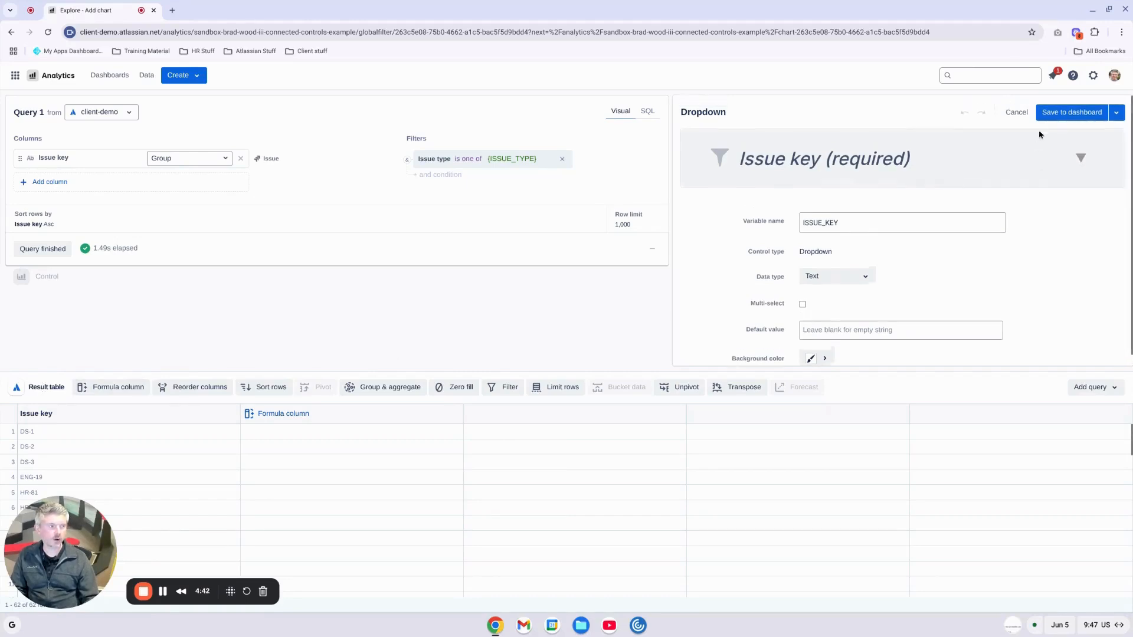
click(1054, 118)
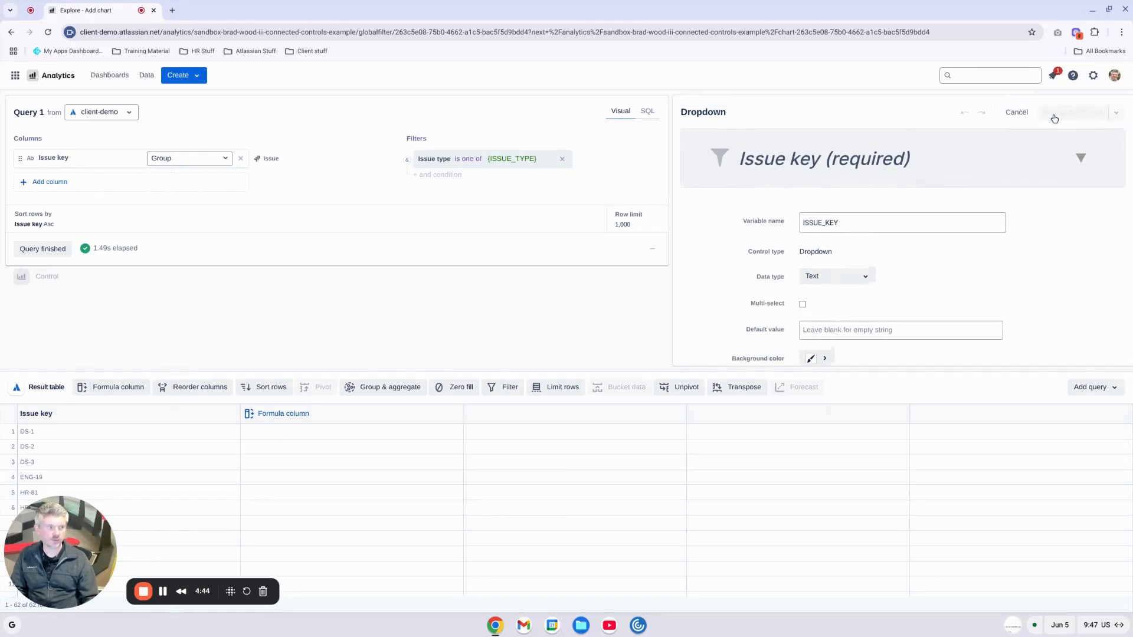